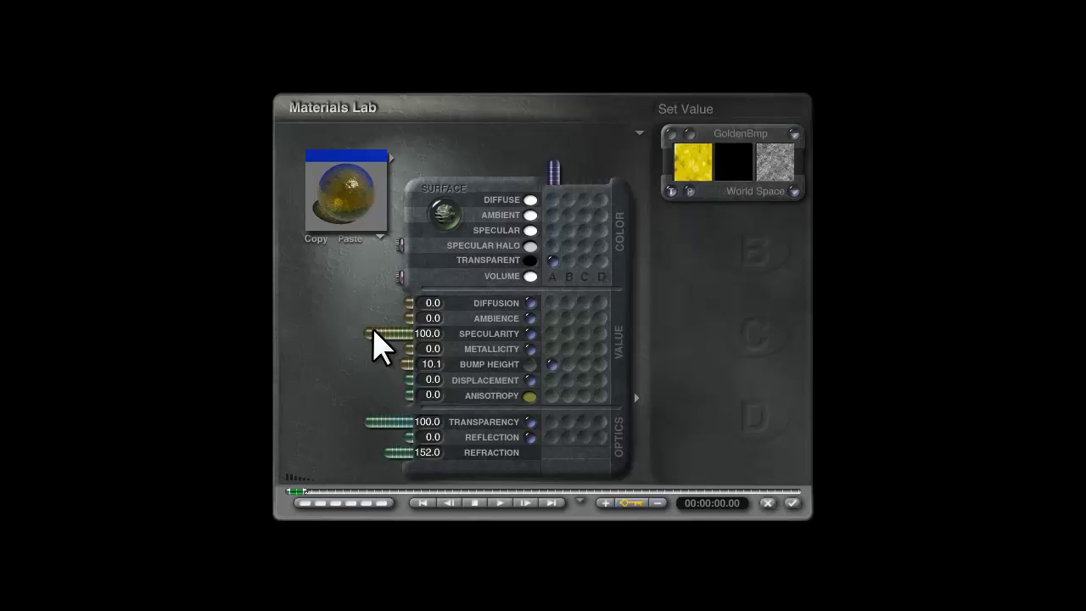
Set the material's specularity to 0 and its bump height to 5.
{"action": "left_click_drag", "start_coordinate": [374, 329], "coordinate": [494, 329]}
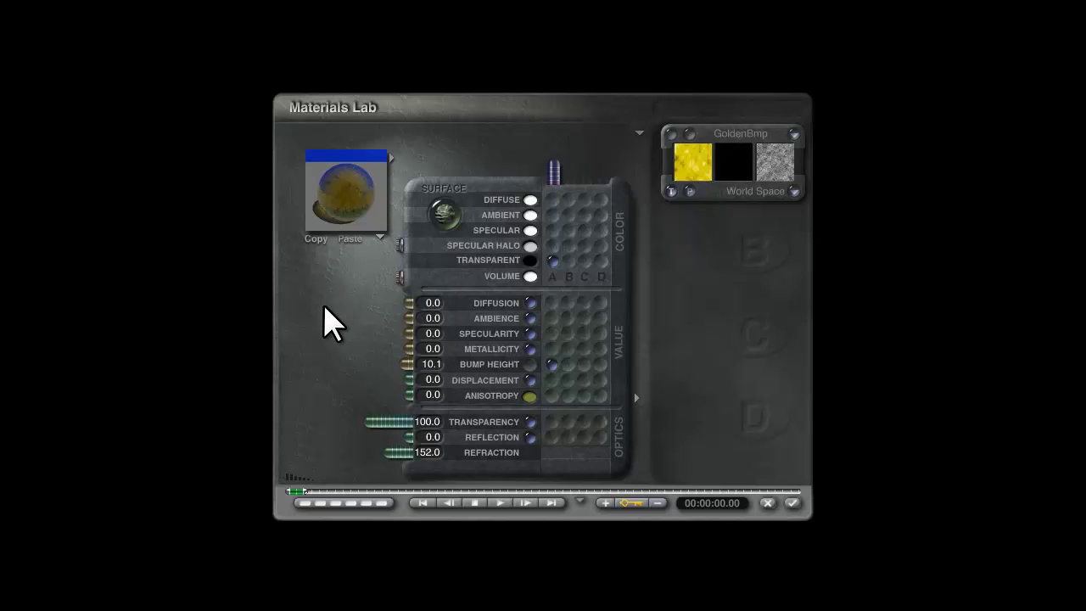
{"action": "left_click", "coordinate": [428, 364]}
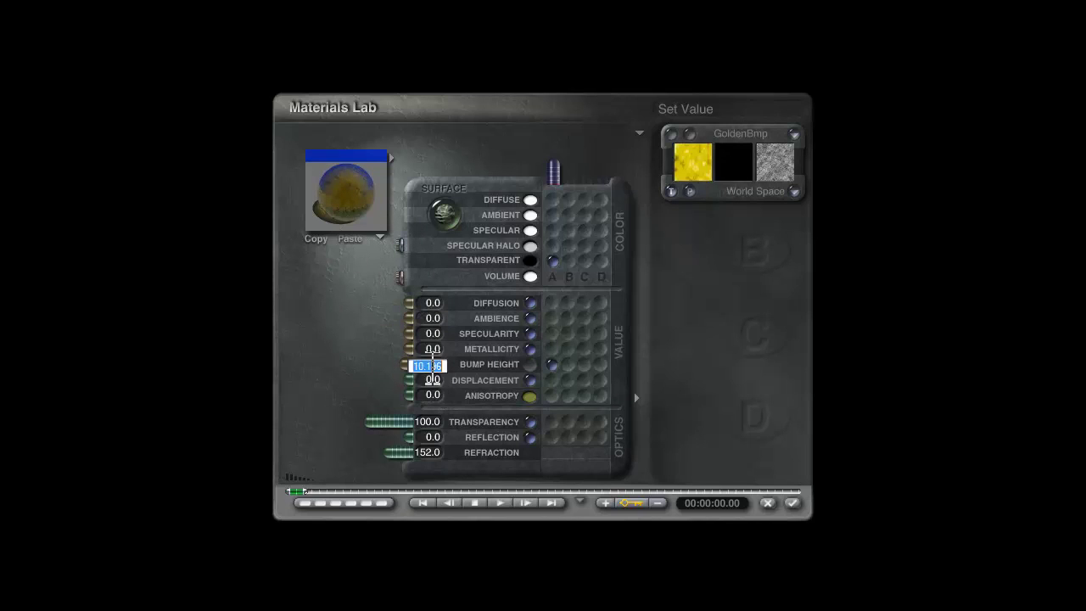
{"action": "type", "text": "5"}
{"action": "key", "text": "Return"}
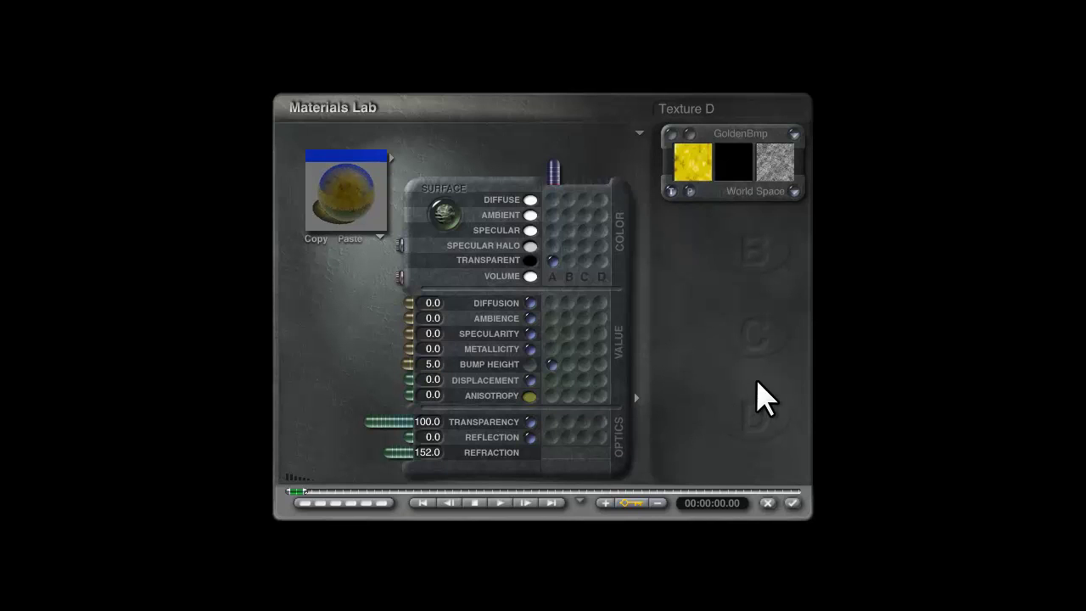
Give the material an ambience of 5 coloured by texture A, and render the scene.
{"action": "mouse_move", "coordinate": [343, 207]}
{"action": "left_mouse_down"}
{"action": "mouse_move", "coordinate": [365, 206]}
{"action": "mouse_move", "coordinate": [379, 222]}
{"action": "mouse_move", "coordinate": [342, 193]}
{"action": "left_mouse_up"}
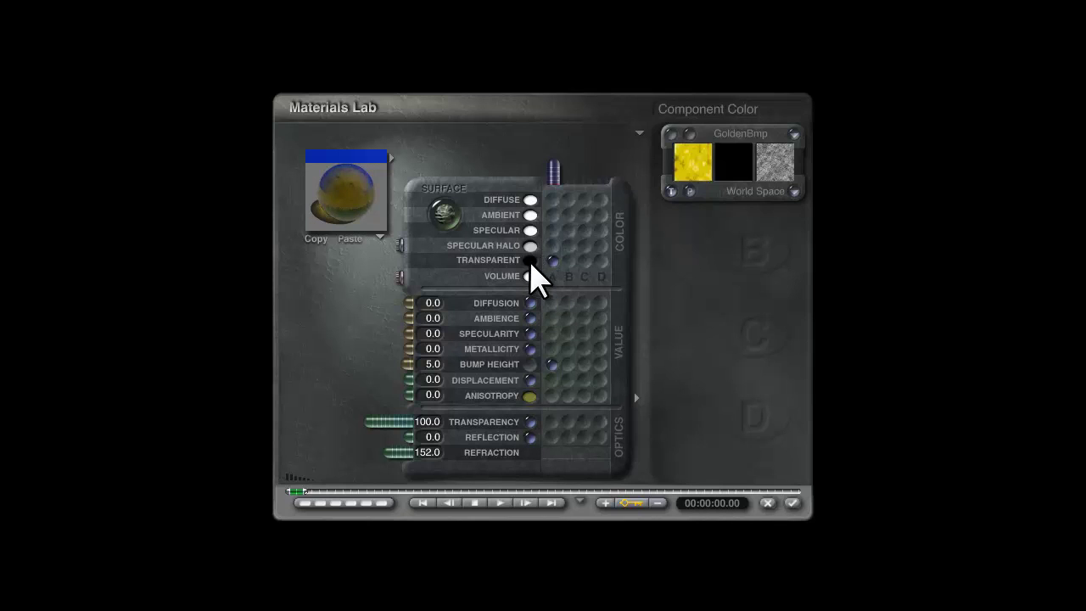
{"action": "left_click_drag", "start_coordinate": [358, 202], "coordinate": [365, 202]}
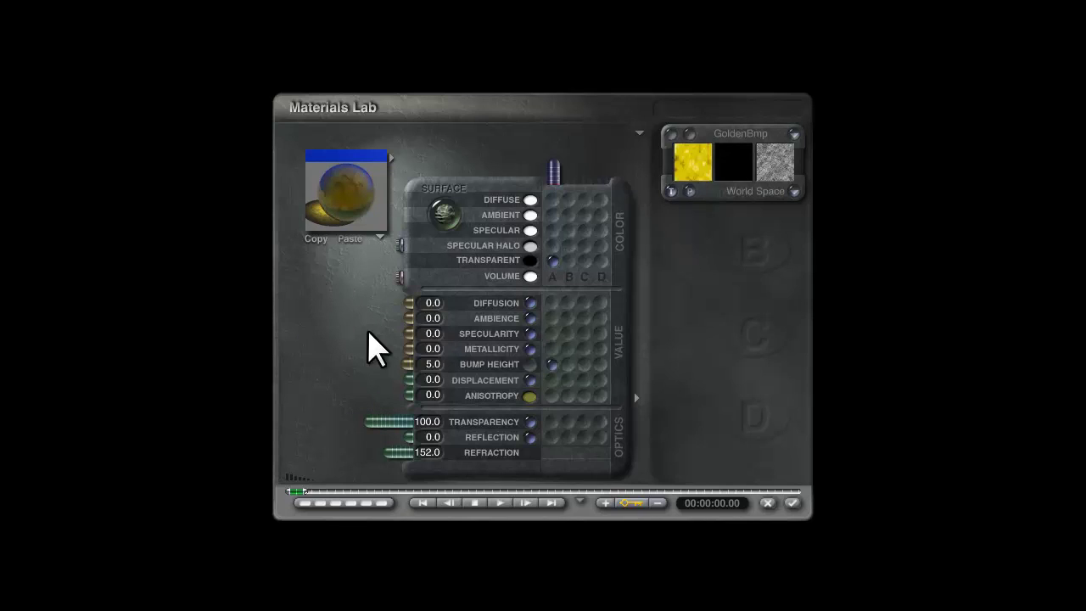
{"action": "left_click", "coordinate": [433, 320]}
{"action": "type", "text": "5"}
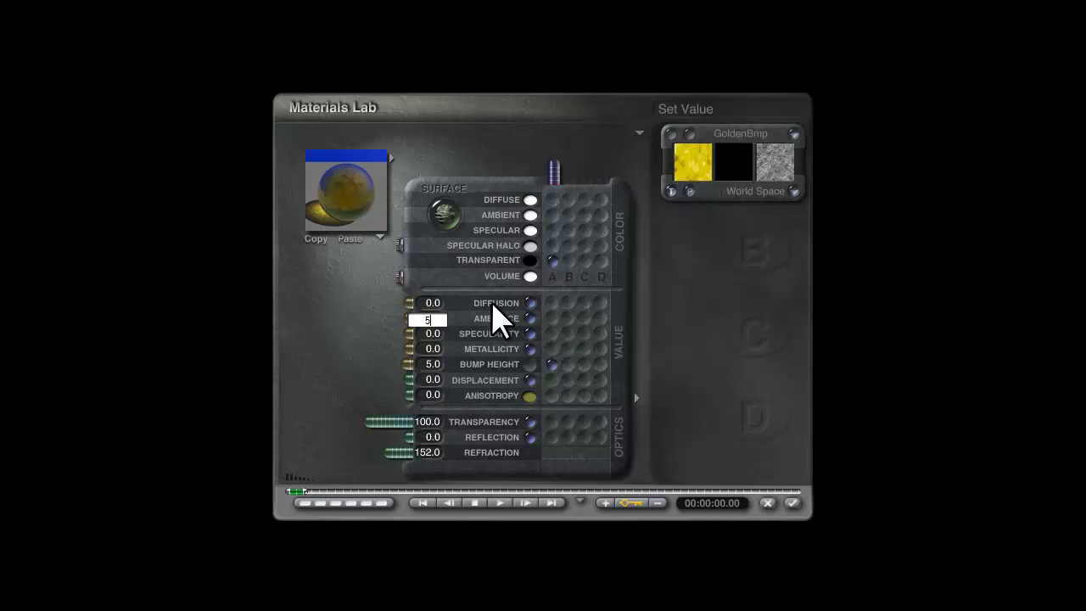
{"action": "key", "text": "Return"}
{"action": "left_click", "coordinate": [554, 216]}
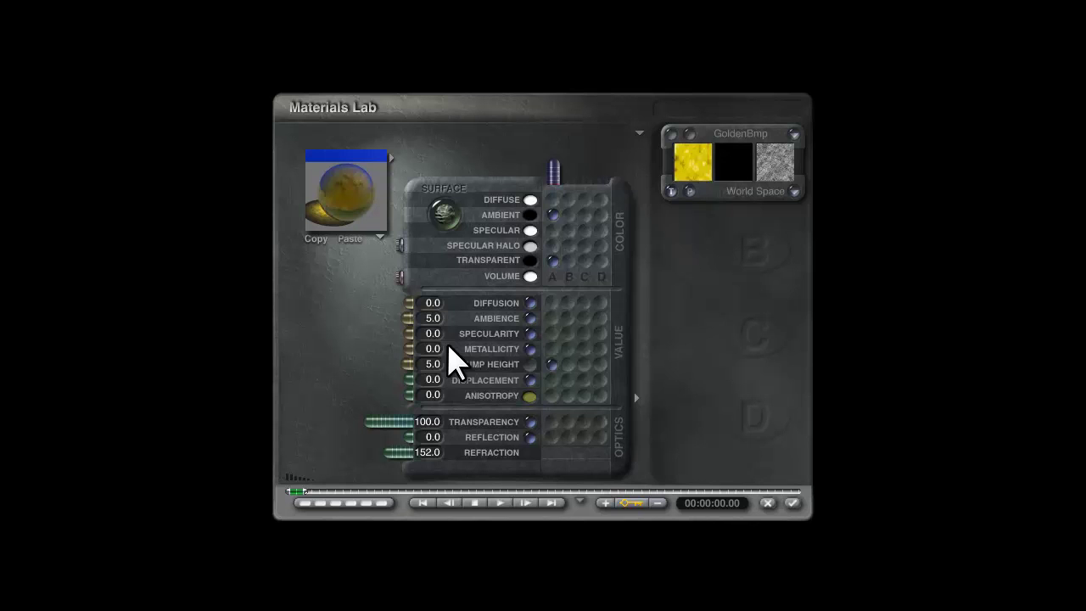
{"action": "left_click", "coordinate": [789, 501]}
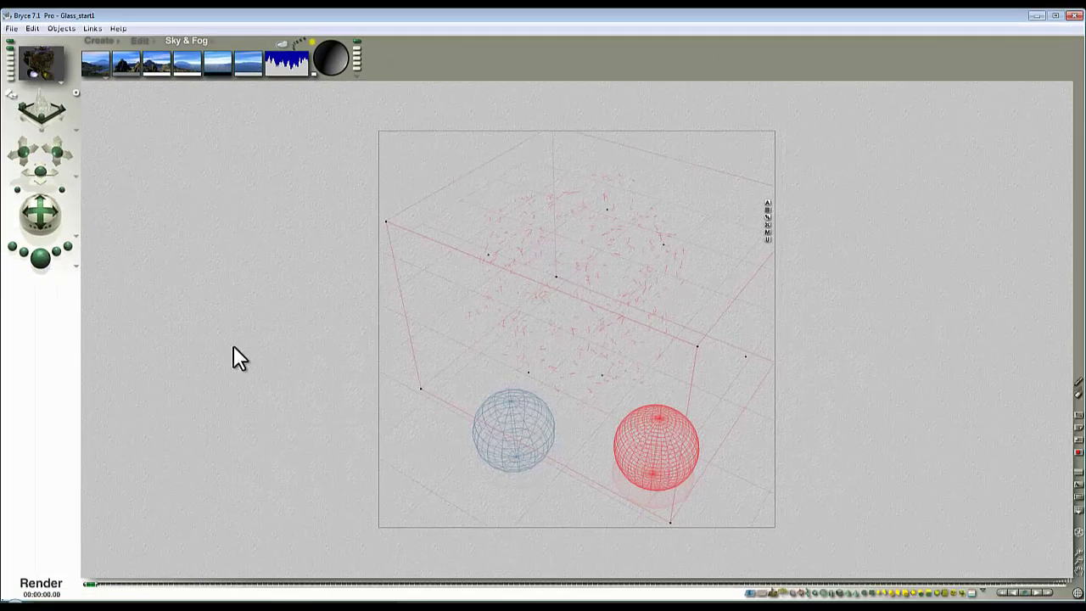
{"action": "key", "text": "ctrl+r"}
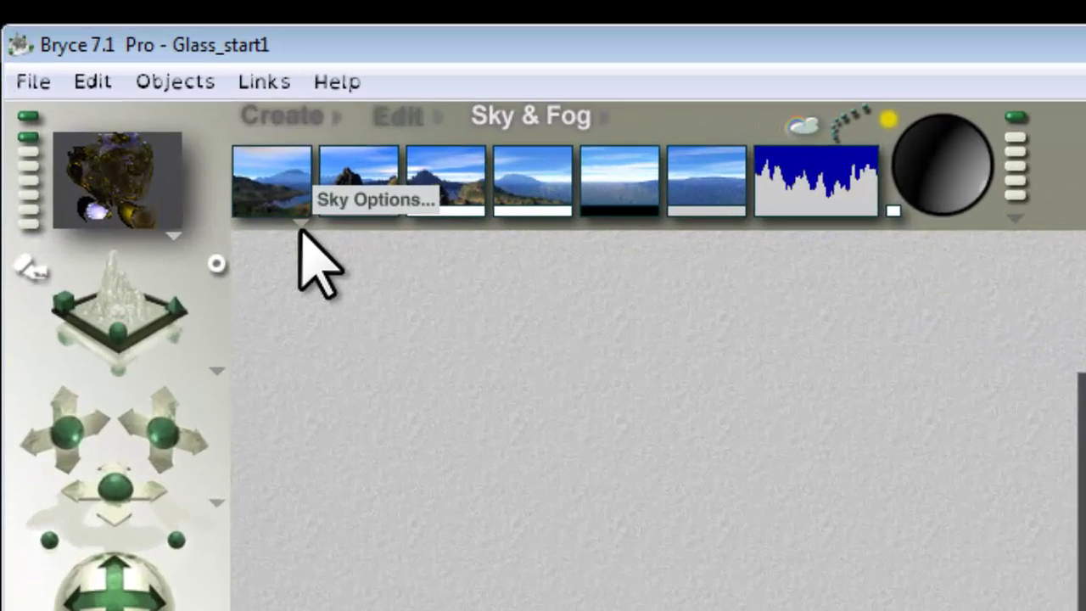
Switch the sky to a custom colour mode and set its sky colour to black.
{"action": "left_click", "coordinate": [302, 226]}
{"action": "left_click", "coordinate": [381, 367]}
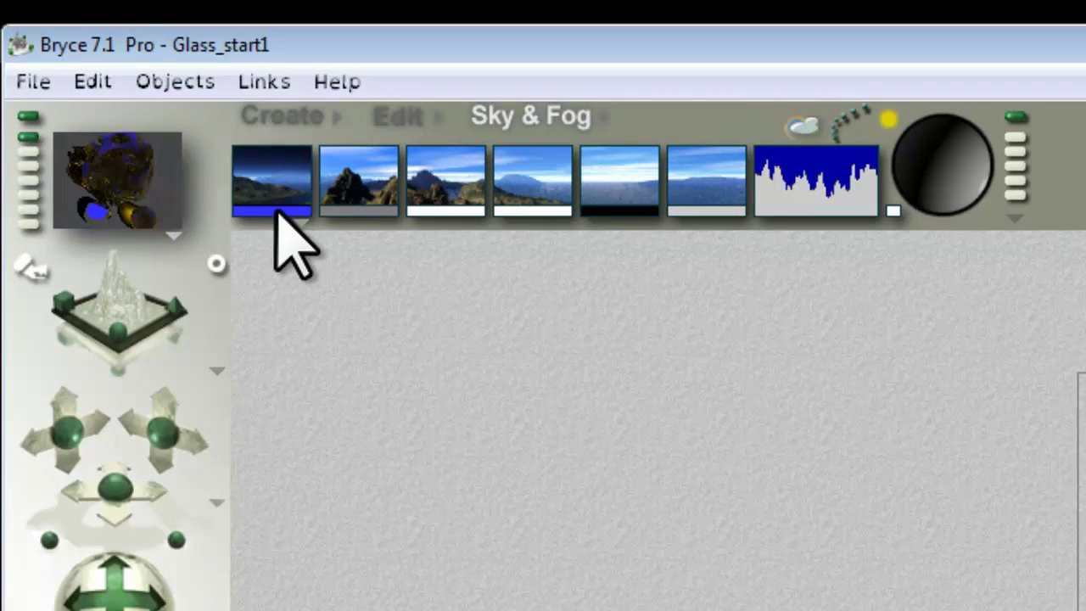
{"action": "left_click_drag", "start_coordinate": [278, 212], "coordinate": [675, 202]}
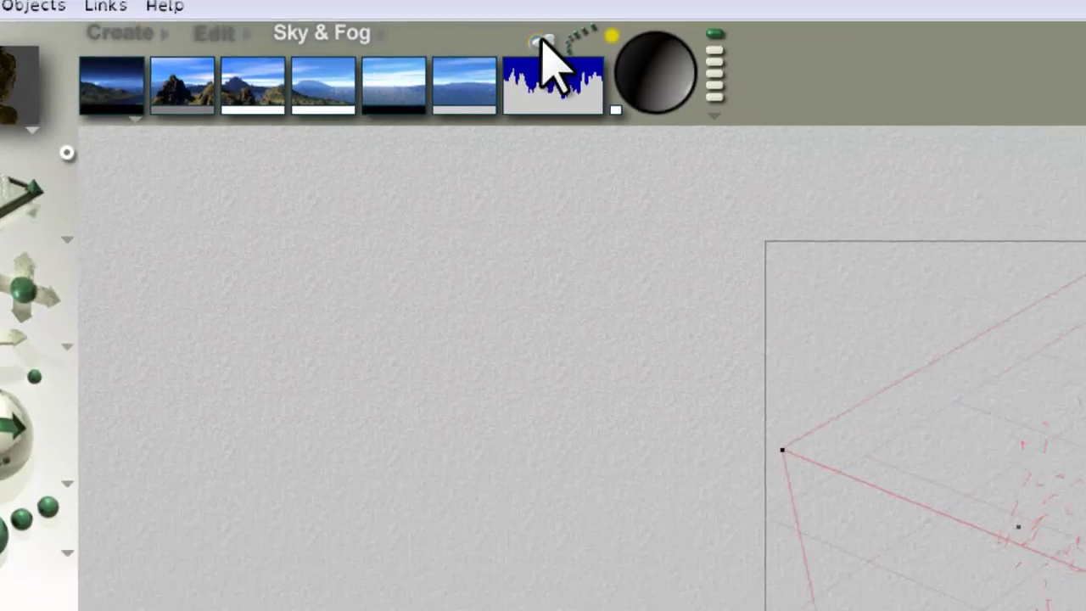
Load Anteroom_1280.hdr as the image-based lighting source in the Sky Lab.
{"action": "left_click", "coordinate": [542, 42]}
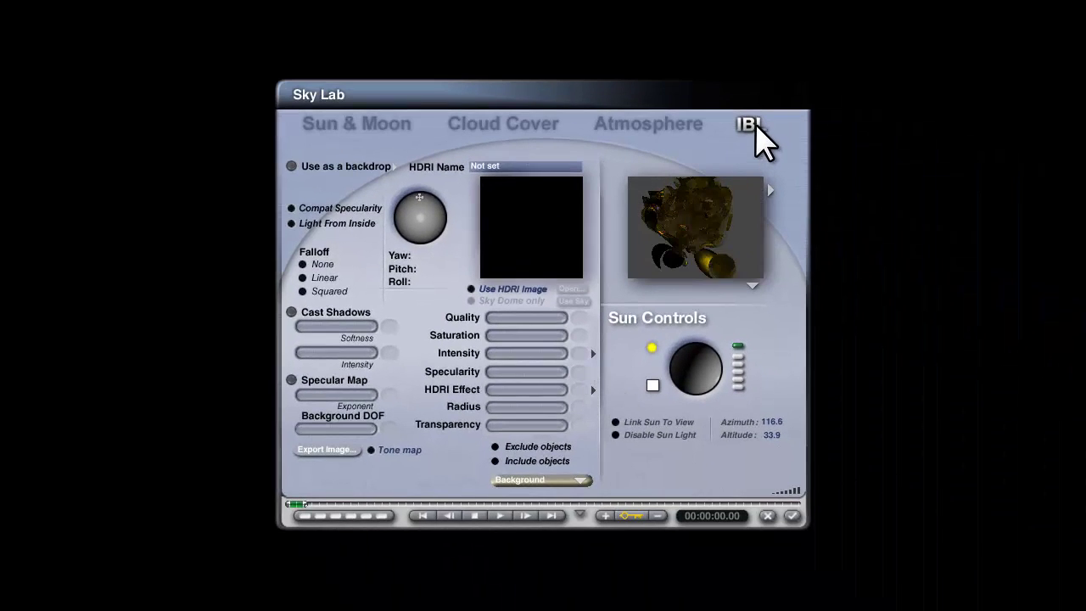
{"action": "left_click", "coordinate": [581, 288]}
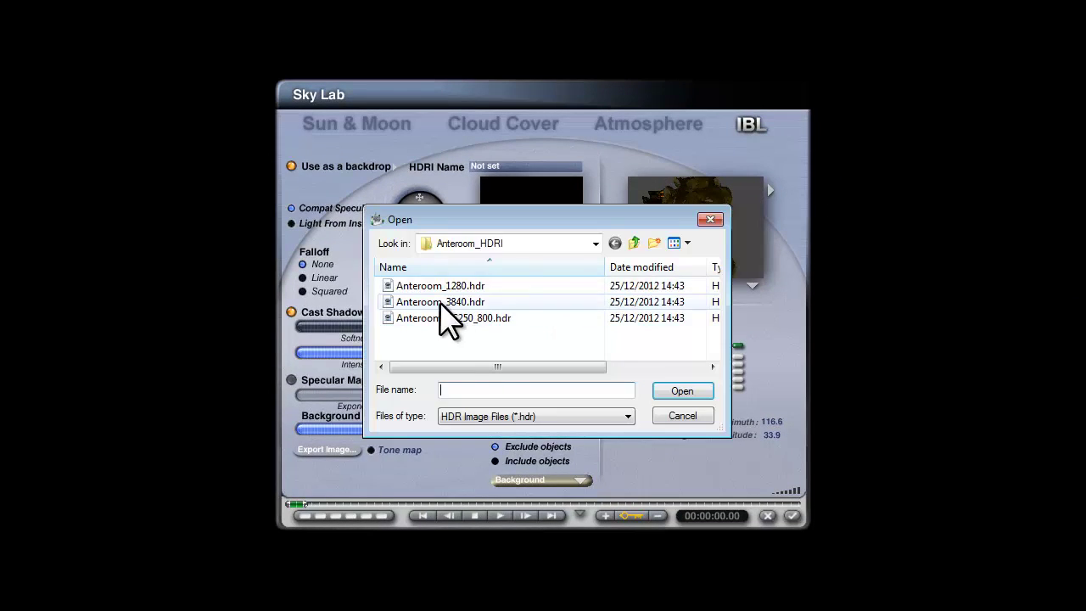
{"action": "left_click", "coordinate": [695, 393]}
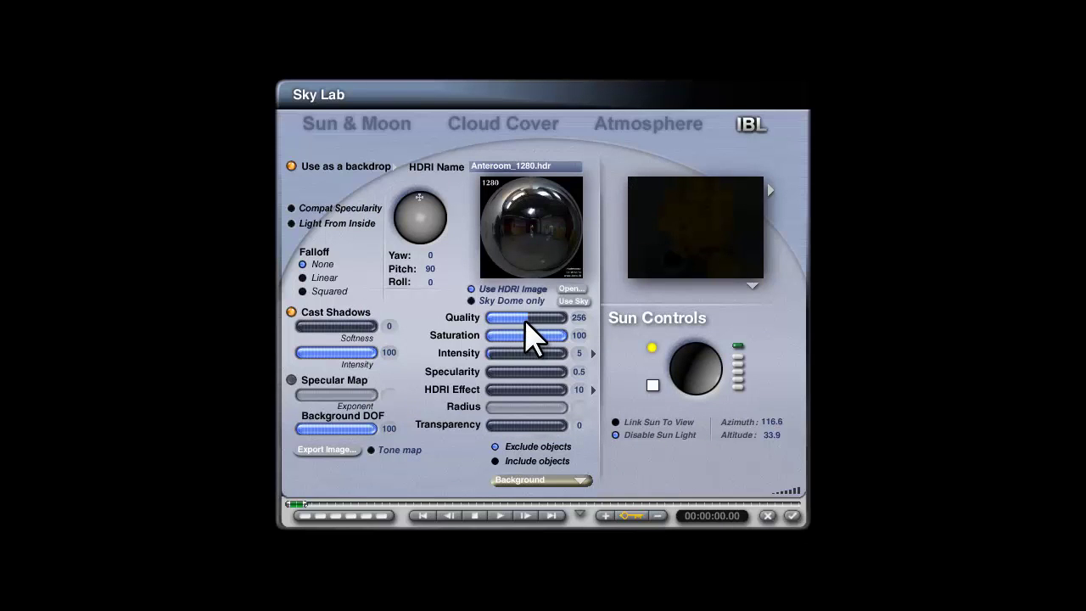
Set the image-based light's quality to 16, specularity to 0 and HDRI effect to 900.
{"action": "left_click_drag", "start_coordinate": [529, 319], "coordinate": [492, 414]}
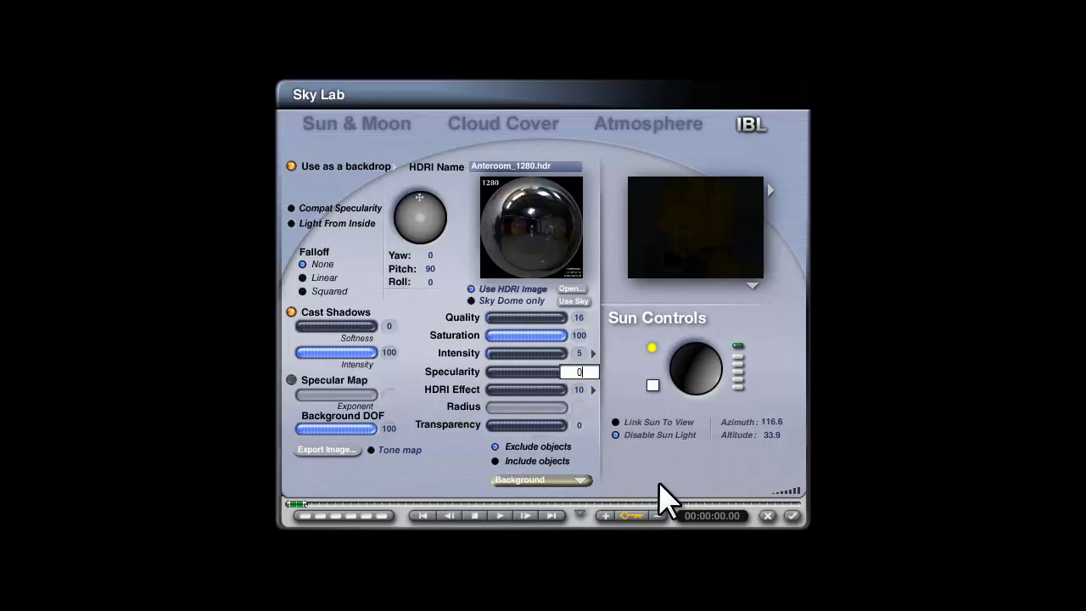
{"action": "type", "text": "0"}
{"action": "key", "text": "Return"}
{"action": "left_click", "coordinate": [578, 390]}
{"action": "type", "text": "900"}
{"action": "key", "text": "Return"}
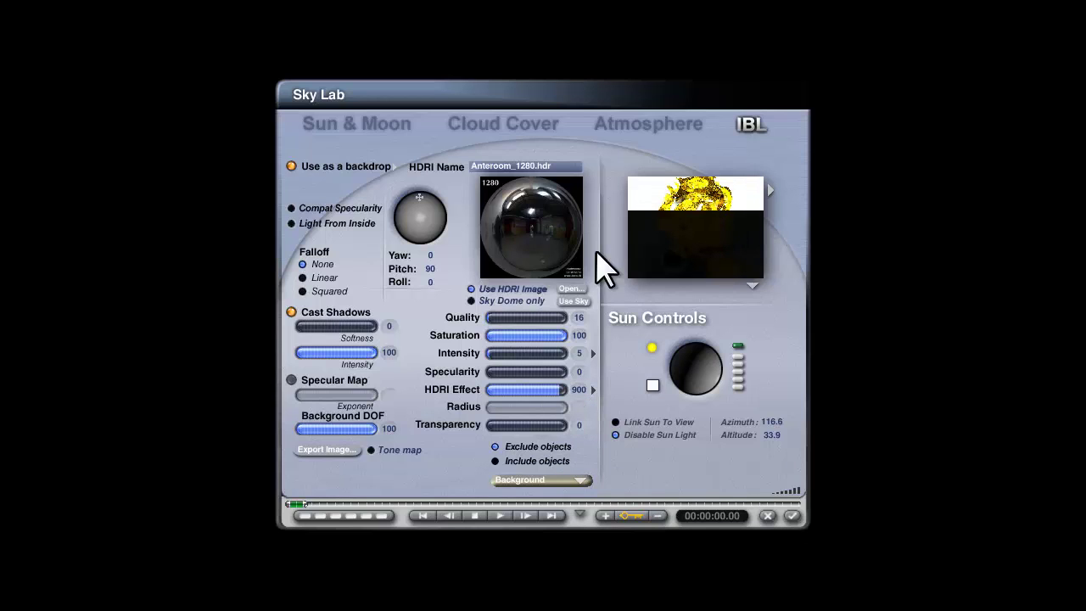
Light from inside without cast shadows, and limit the image-based light to including only the Background object.
{"action": "left_click", "coordinate": [291, 223]}
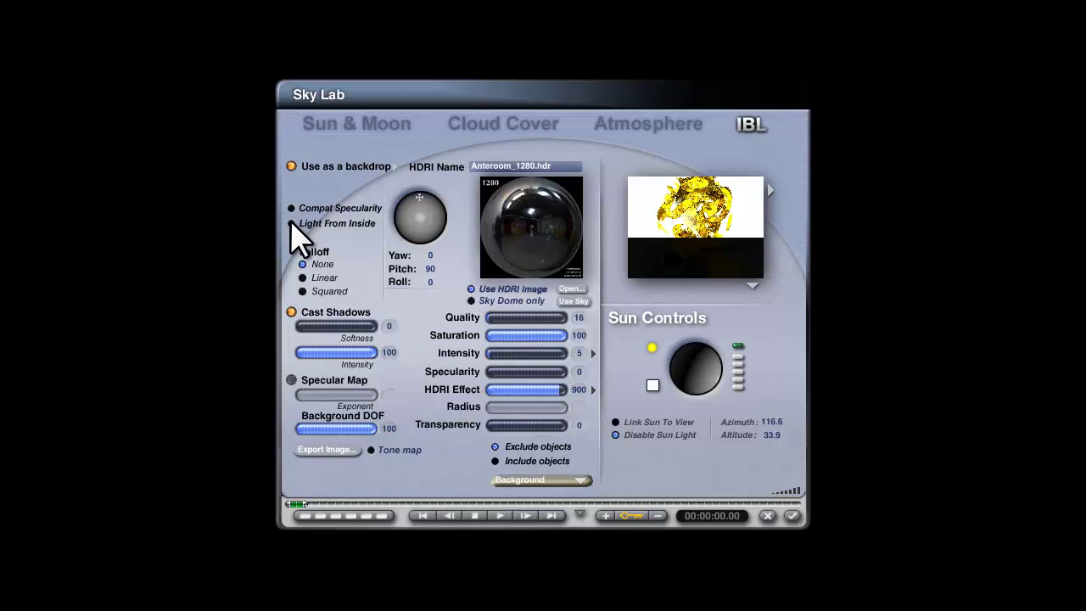
{"action": "left_click", "coordinate": [291, 312]}
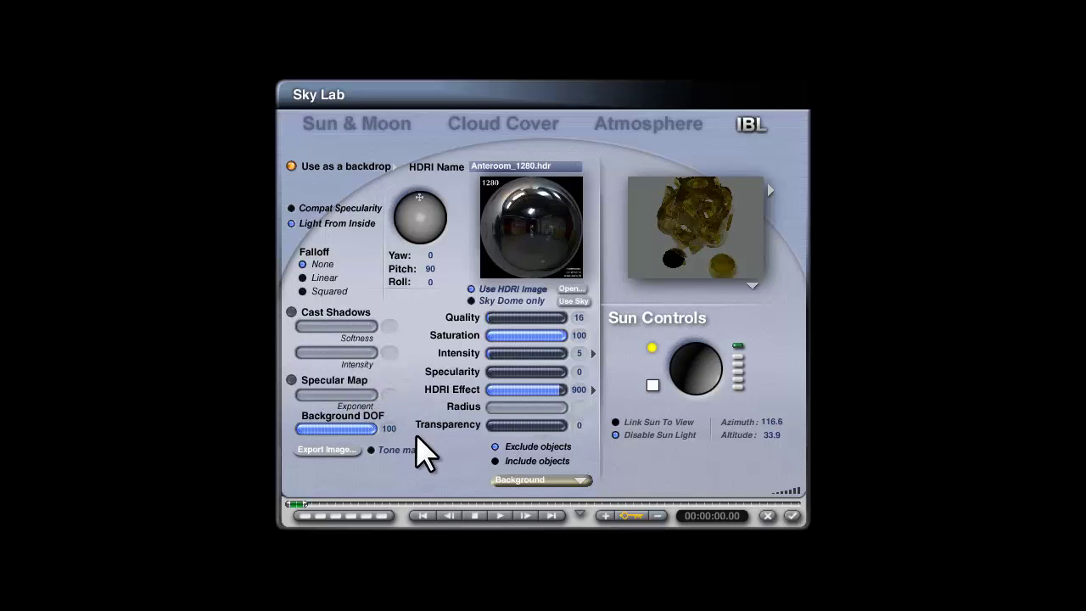
{"action": "left_click", "coordinate": [495, 460]}
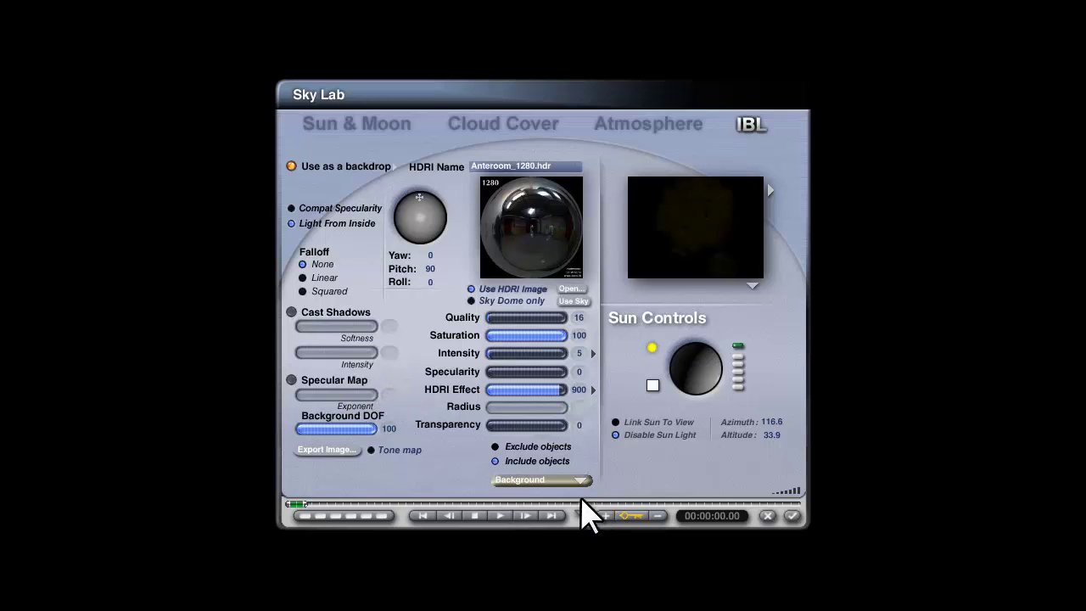
{"action": "left_click", "coordinate": [580, 481]}
{"action": "left_click", "coordinate": [628, 556]}
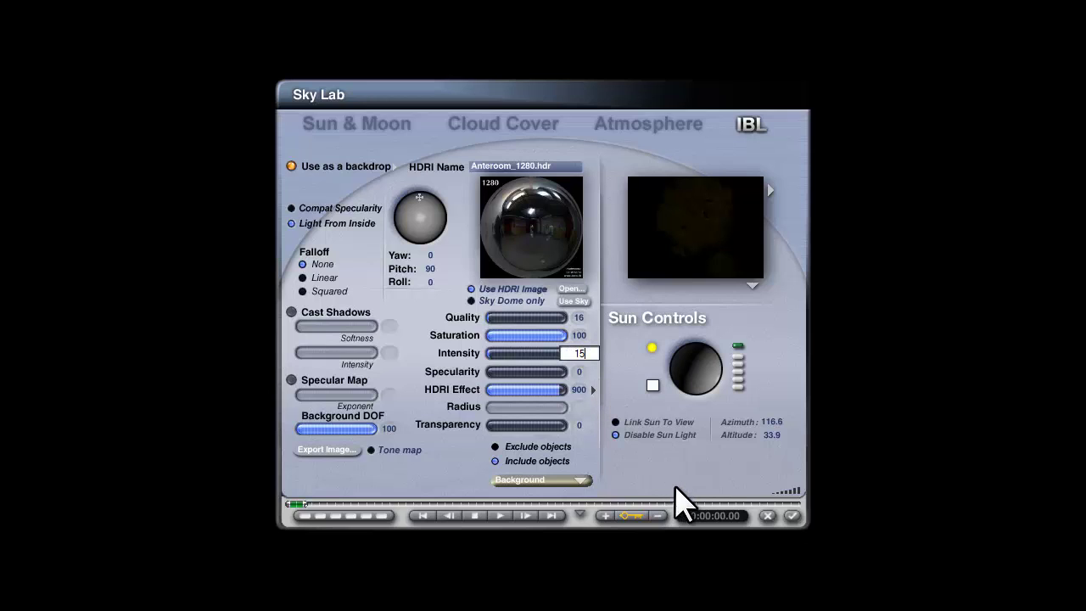
Set the HDRI intensity to 15 and change the option for how the image is used as a backdrop.
{"action": "type", "text": "5"}
{"action": "key", "text": "Return"}
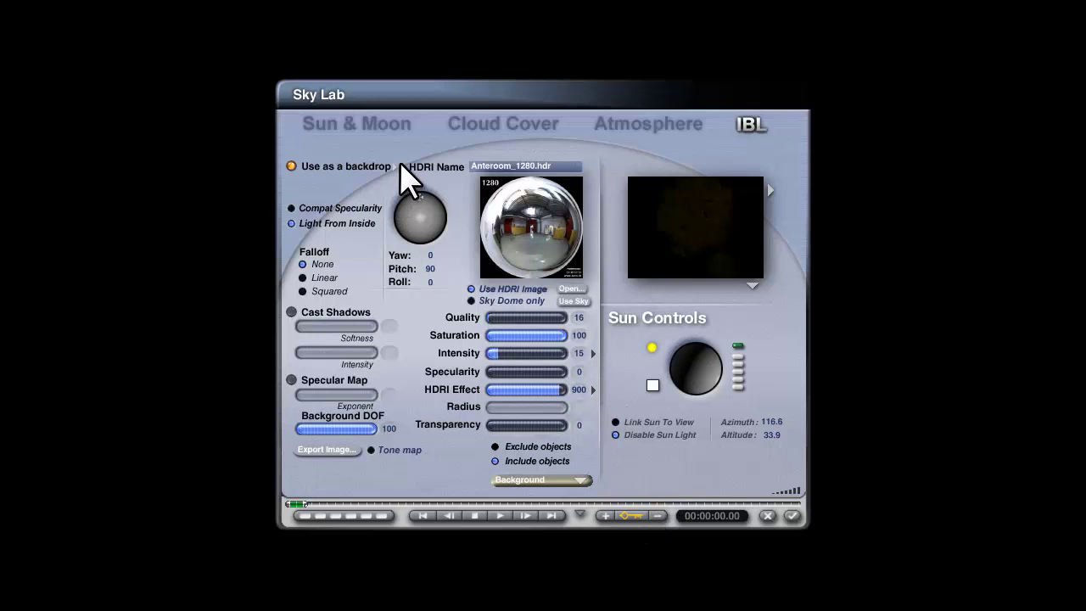
{"action": "left_click", "coordinate": [394, 167]}
{"action": "left_click", "coordinate": [441, 221]}
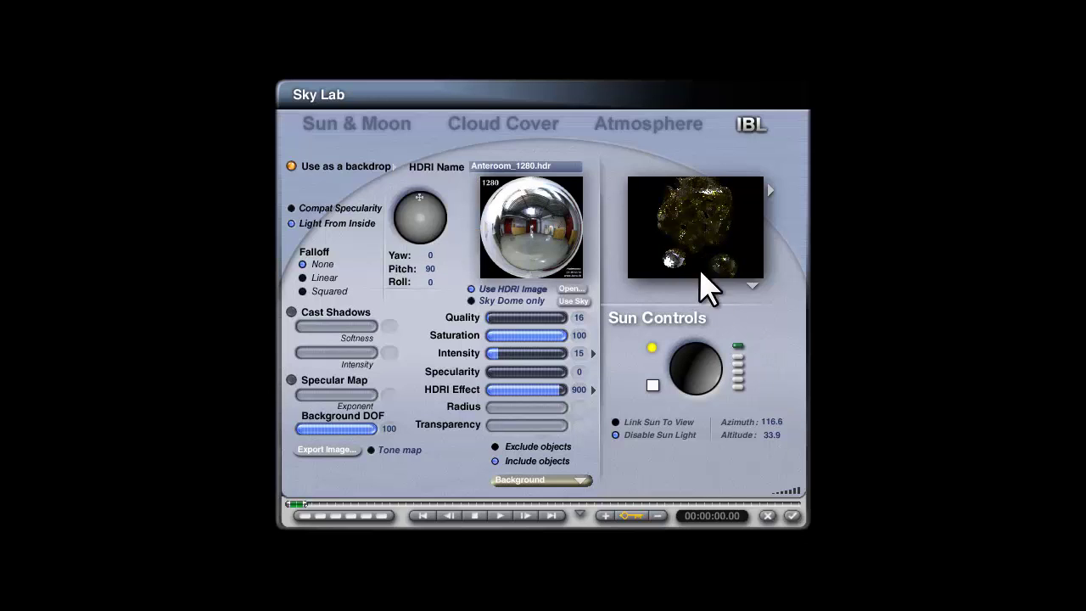
Review the HDRI effect options and the list of included objects, and accept the sky settings.
{"action": "left_click", "coordinate": [593, 389]}
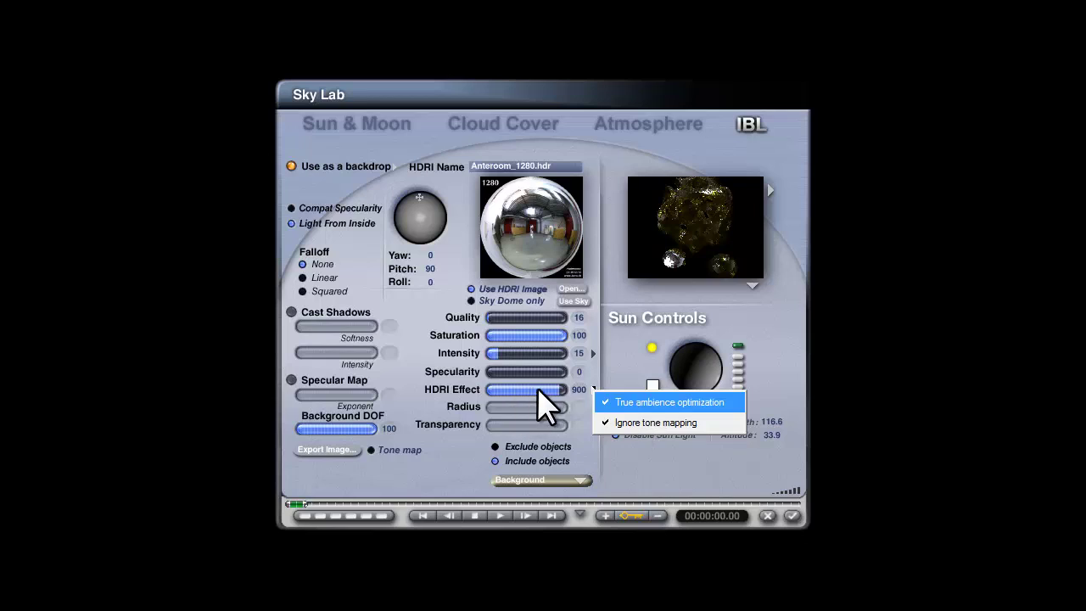
{"action": "left_click", "coordinate": [636, 404]}
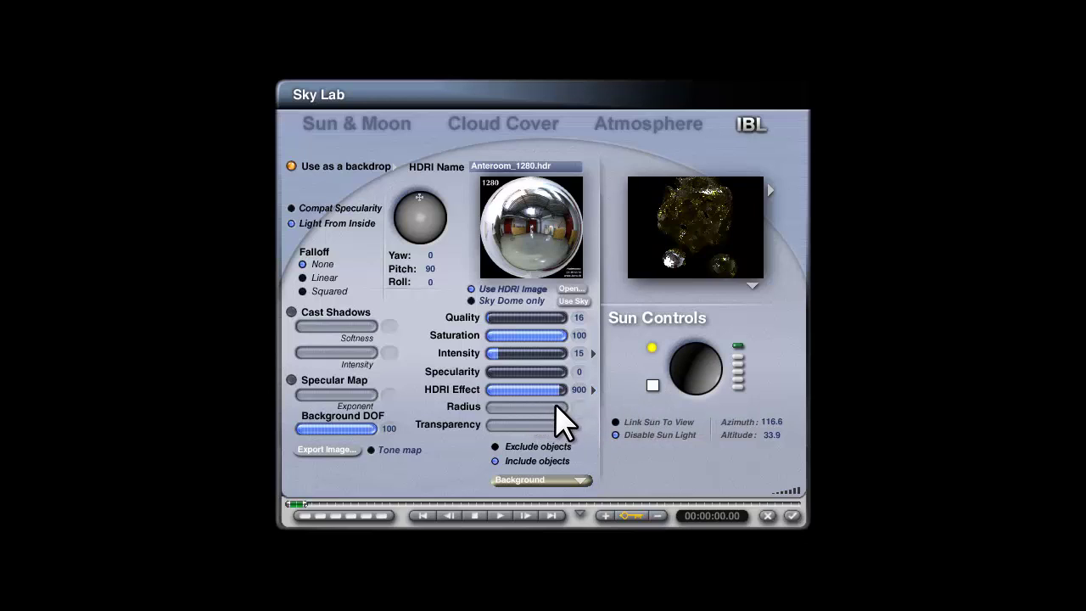
{"action": "left_click", "coordinate": [581, 481]}
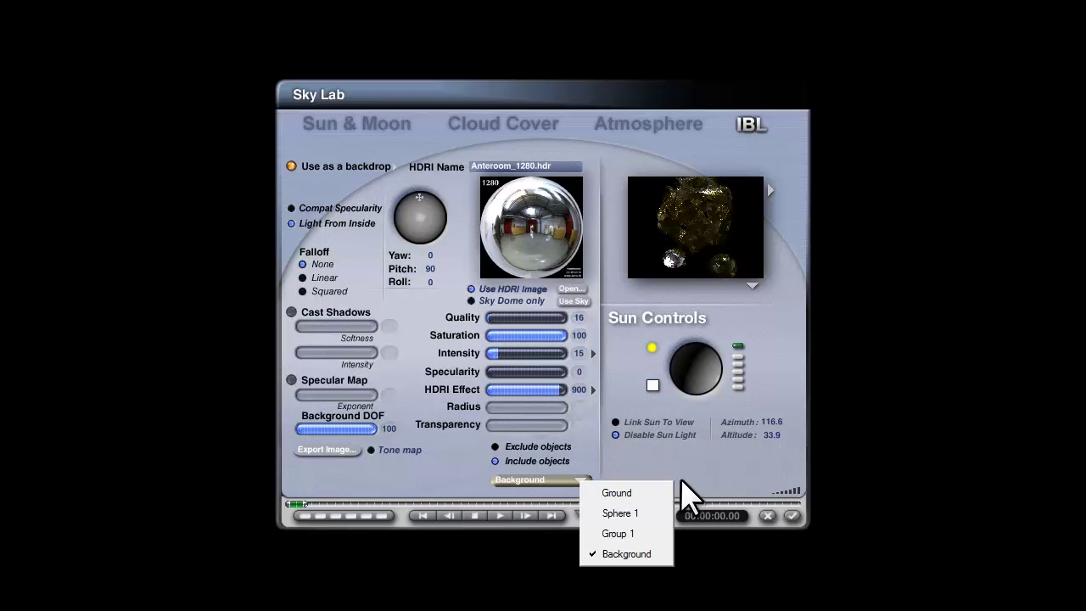
{"action": "left_click", "coordinate": [745, 473]}
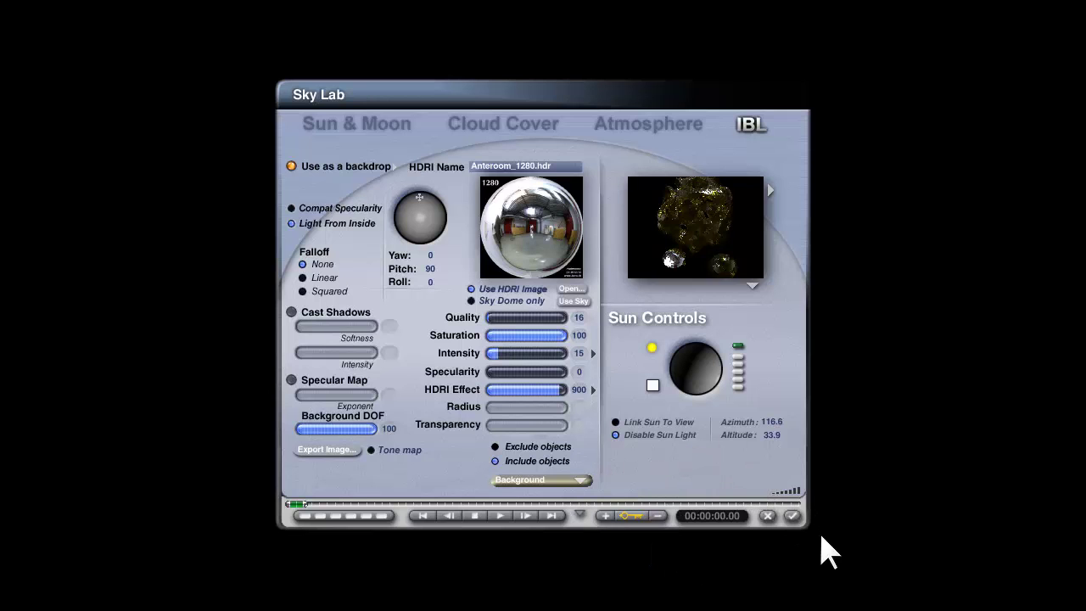
{"action": "left_click", "coordinate": [791, 515]}
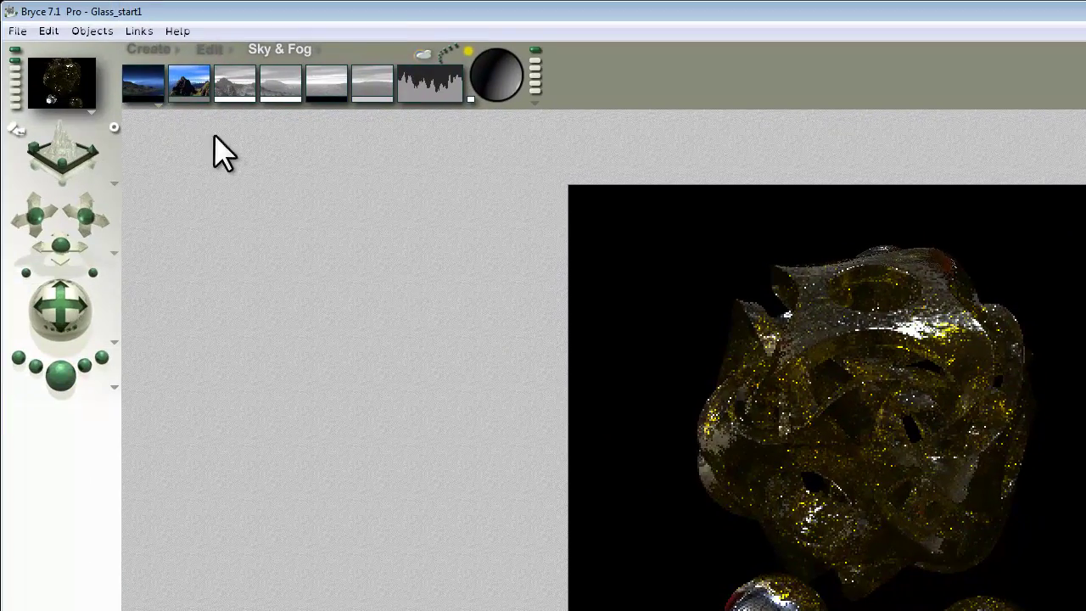
Add a radial light to the scene and assign it to the orange family.
{"action": "left_click", "coordinate": [150, 49]}
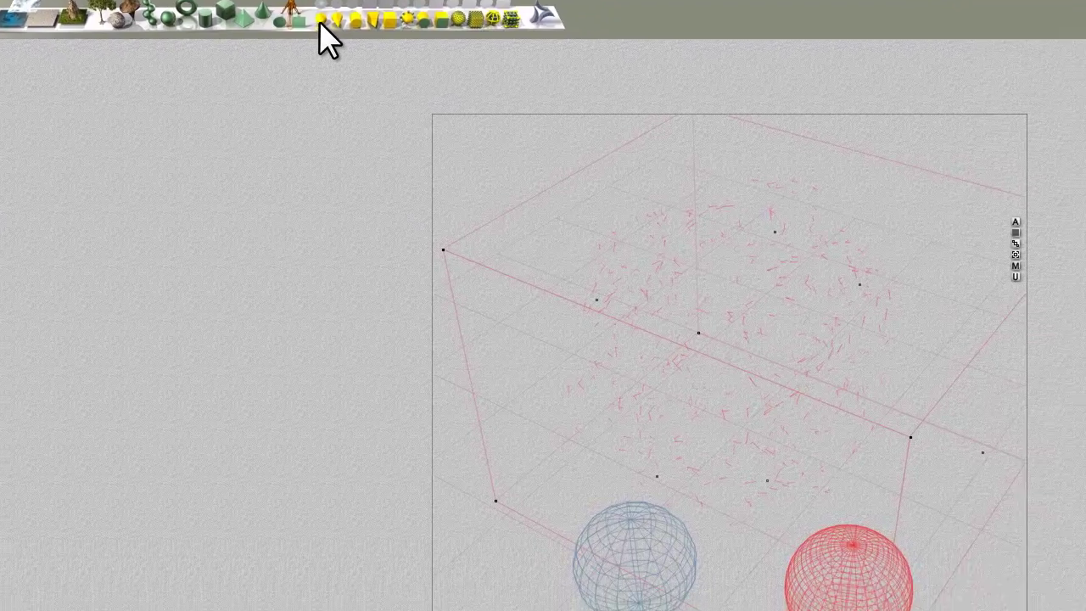
{"action": "left_click", "coordinate": [829, 66]}
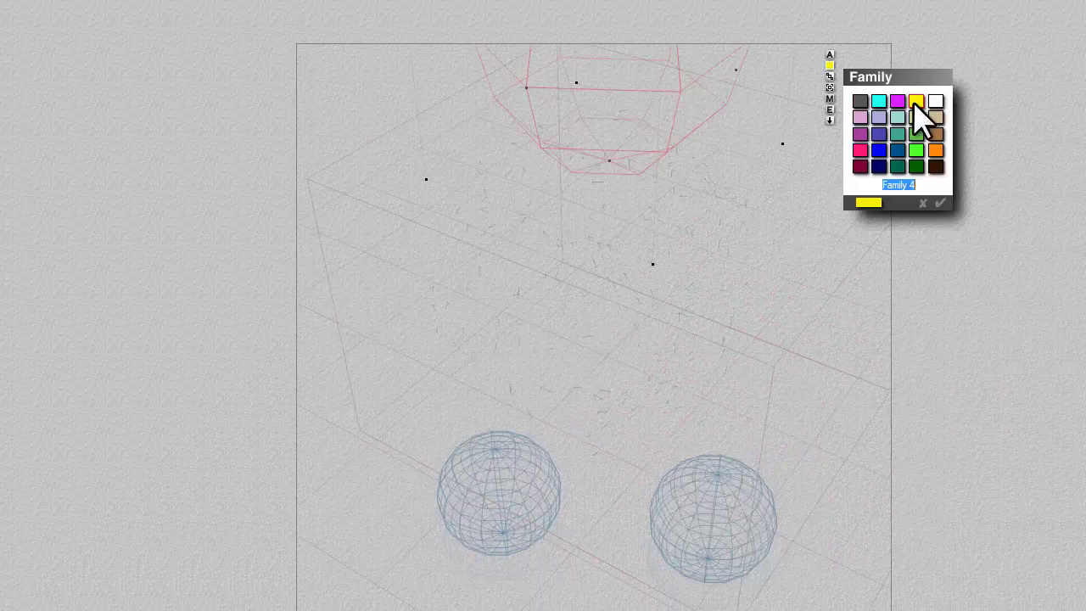
{"action": "left_click", "coordinate": [936, 151]}
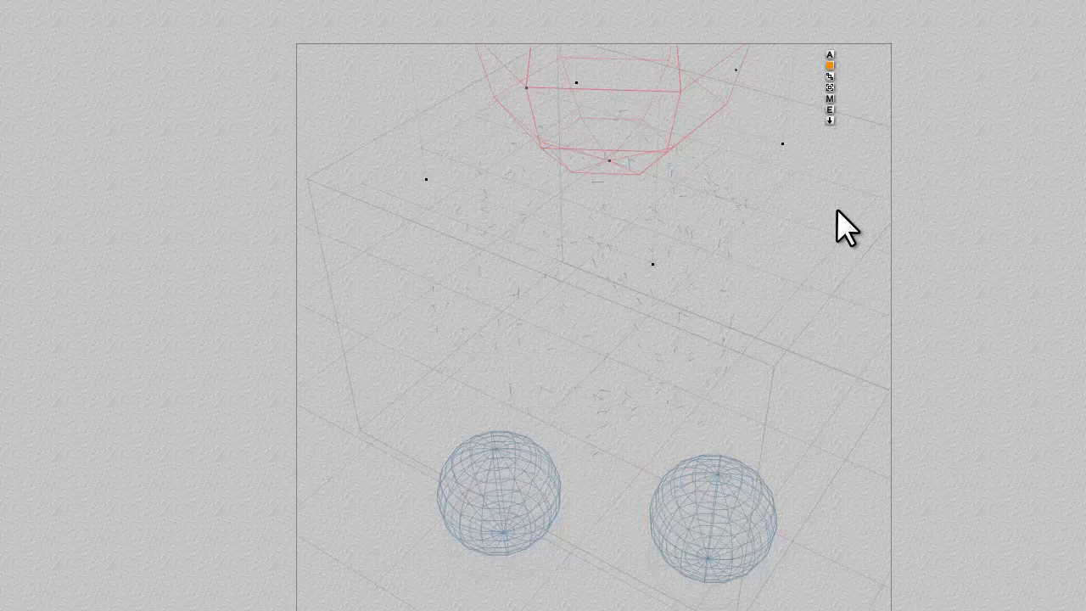
Rename the new radial light as Background.
{"action": "left_click", "coordinate": [829, 55]}
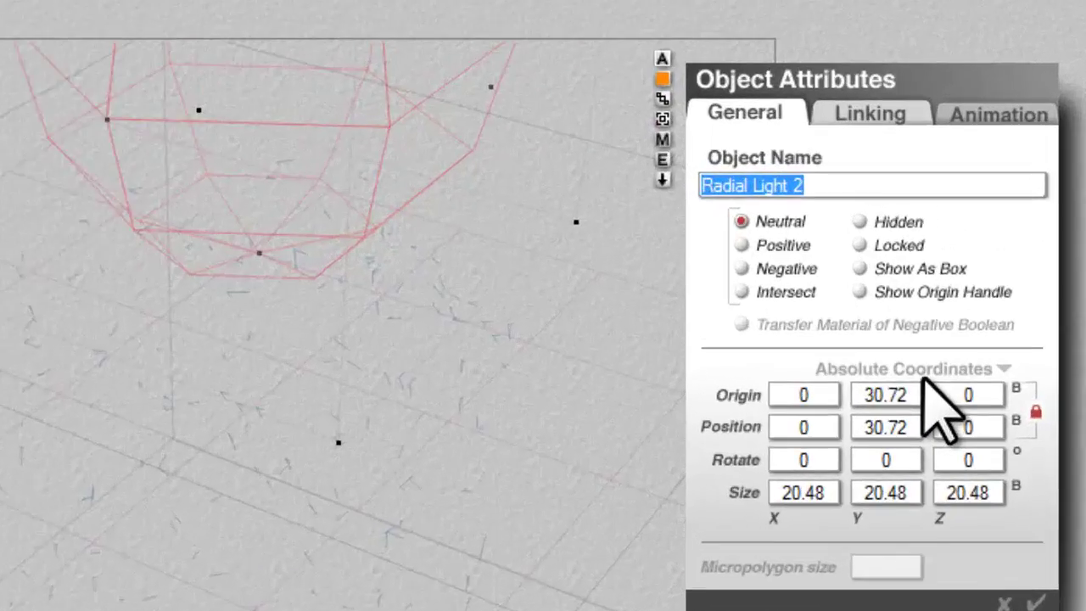
{"action": "type", "text": "Bavck"}
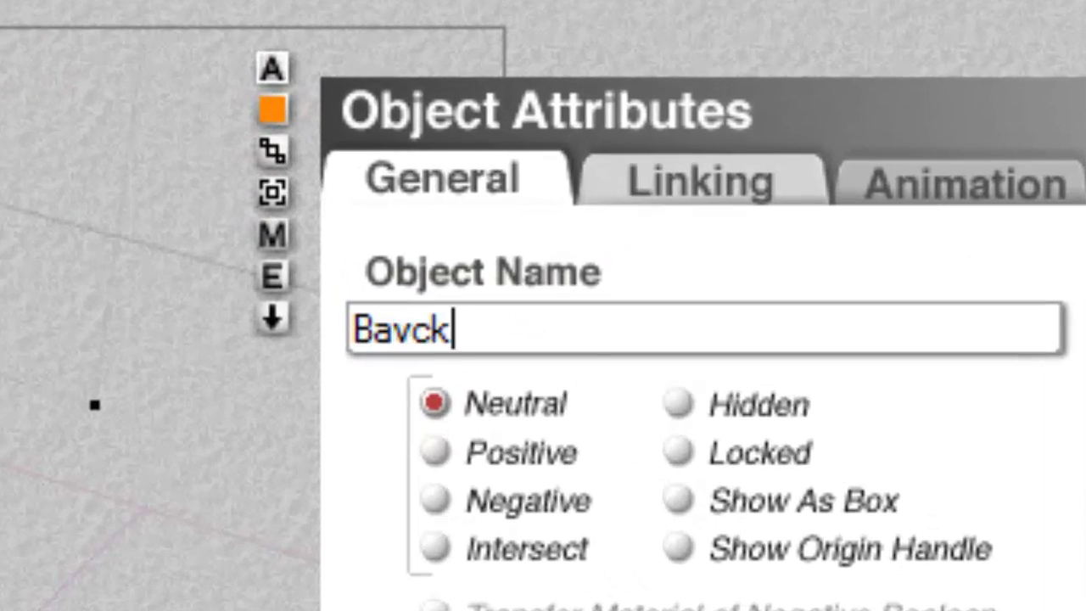
{"action": "key", "text": "BackSpace"}
{"action": "key", "text": "BackSpace"}
{"action": "key", "text": "BackSpace"}
{"action": "type", "text": "ckground"}
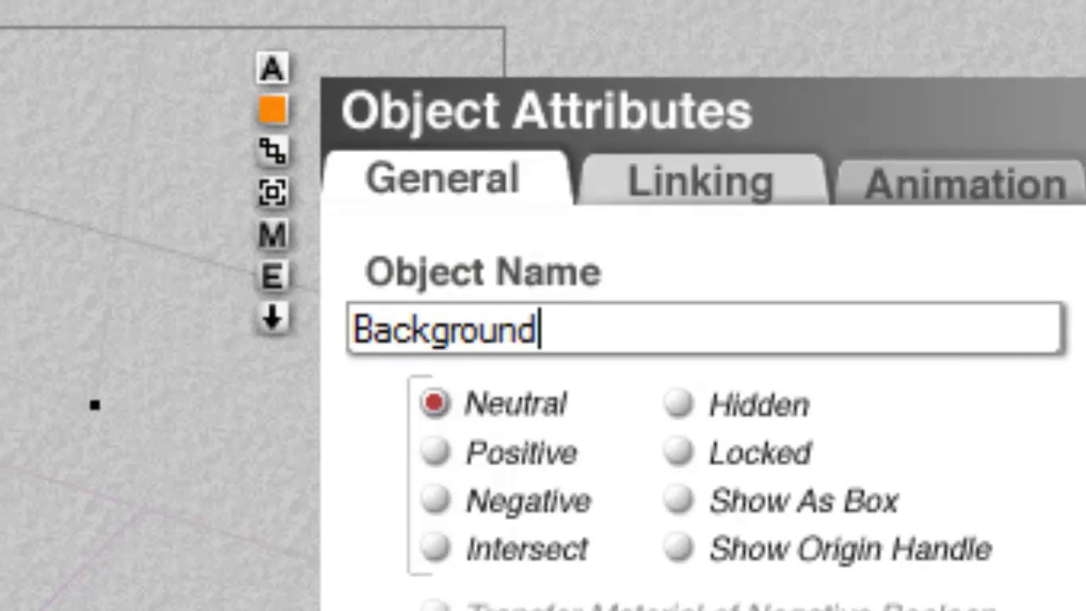
{"action": "key", "text": "Return"}
Set the Background light's diffuse intensity to 0 in the Light Lab.
{"action": "left_click", "coordinate": [272, 276]}
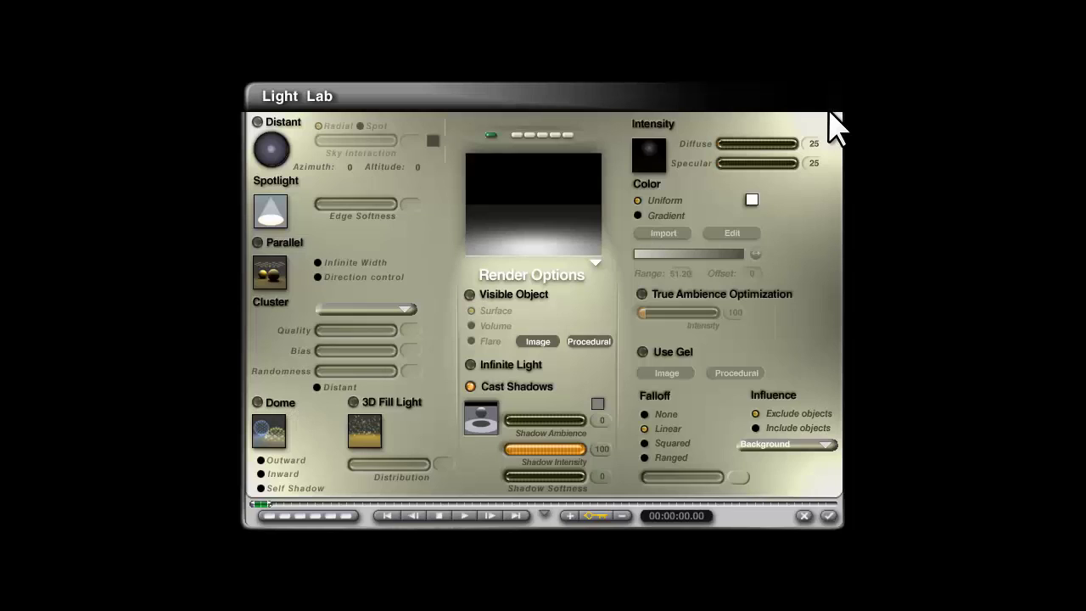
{"action": "left_click", "coordinate": [816, 145]}
{"action": "type", "text": "0"}
{"action": "key", "text": "Return"}
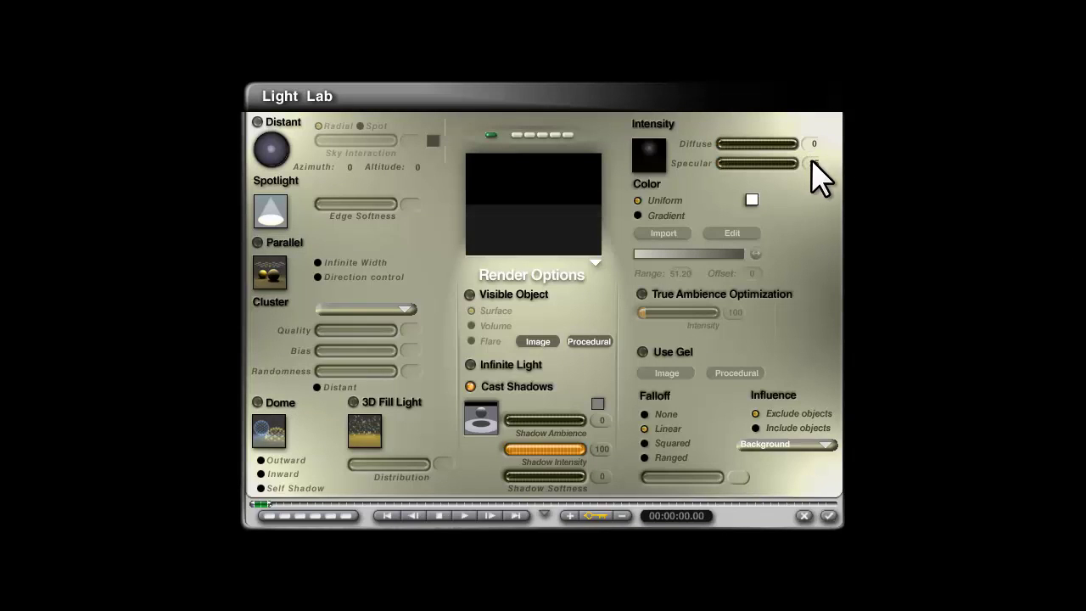
Set the Background light's specular intensity to 0 and enable True Ambience Optimization.
{"action": "left_click", "coordinate": [811, 161]}
{"action": "type", "text": "0"}
{"action": "key", "text": "Return"}
{"action": "left_click", "coordinate": [642, 294]}
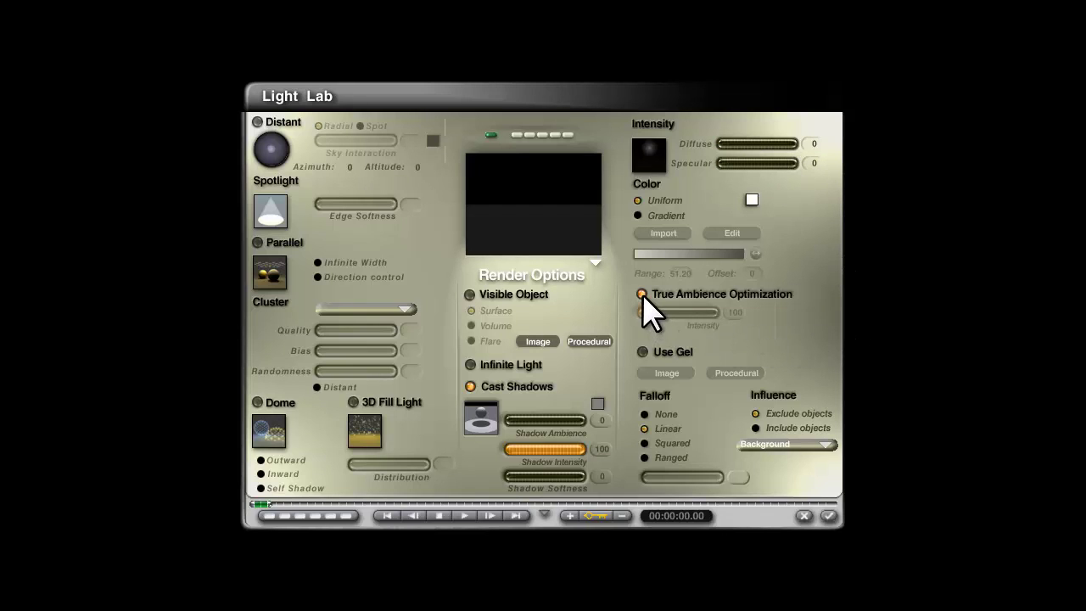
Enable a procedural gel on the light and accept a grey diffuse material with diffusion 100 and transparency 0.
{"action": "left_click", "coordinate": [642, 351]}
{"action": "left_click", "coordinate": [738, 373]}
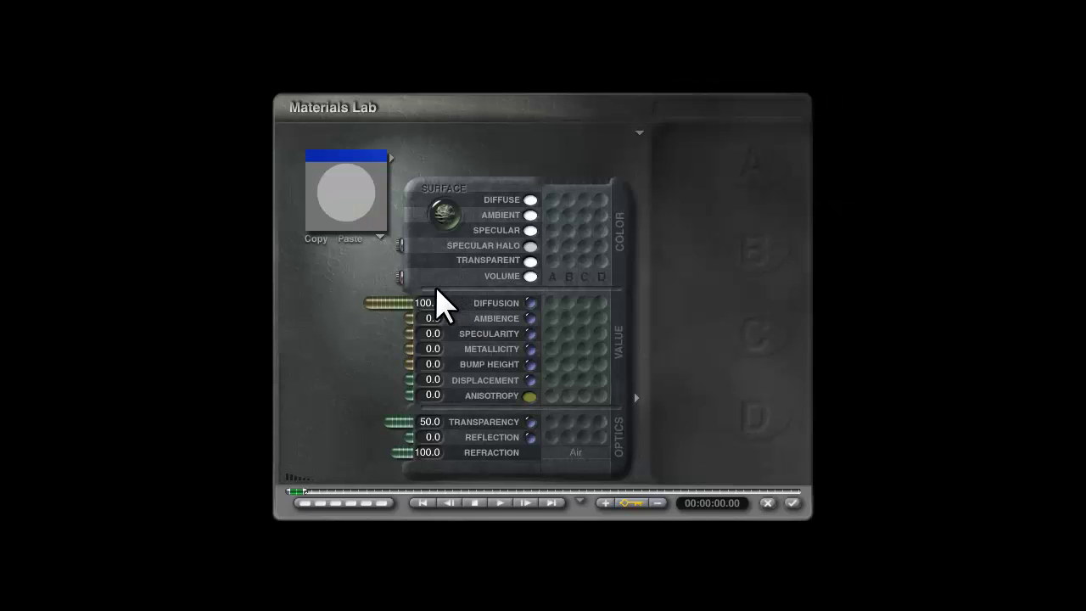
{"action": "left_click", "coordinate": [399, 276]}
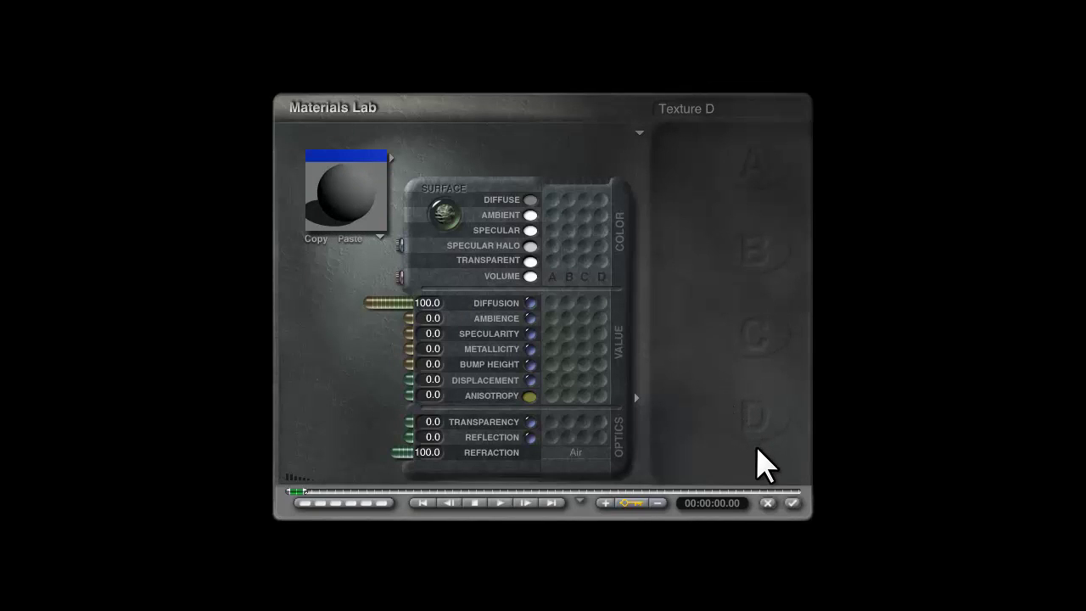
{"action": "left_click", "coordinate": [790, 503]}
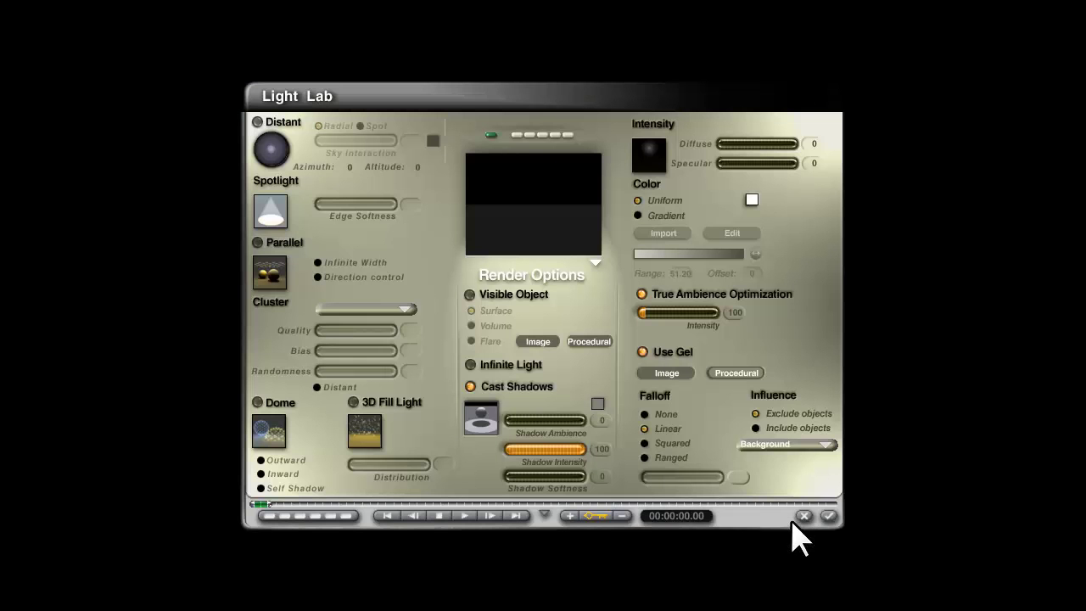
Switch the light's influence to Include objects with Background chosen, and enlarge the light until its wireframe spans the view.
{"action": "left_click", "coordinate": [755, 428]}
{"action": "left_click", "coordinate": [768, 445]}
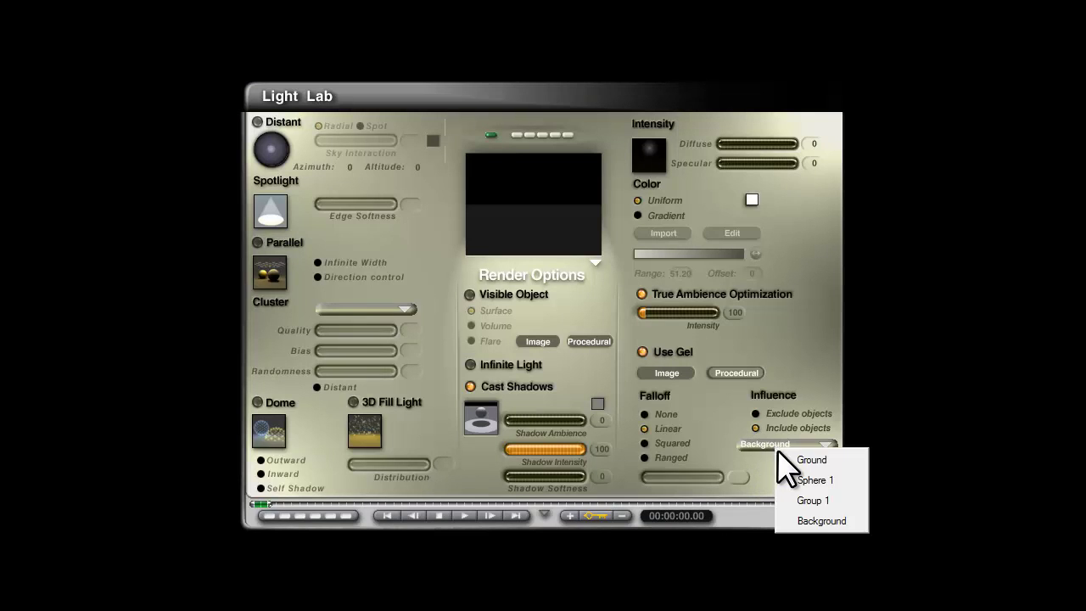
{"action": "left_click", "coordinate": [819, 518]}
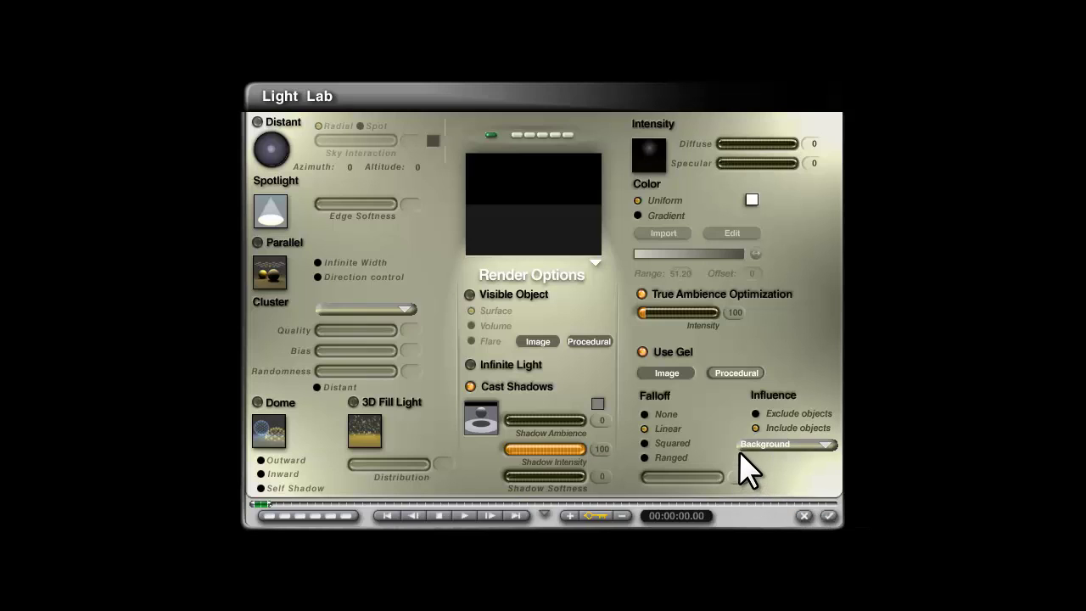
{"action": "left_click", "coordinate": [829, 517]}
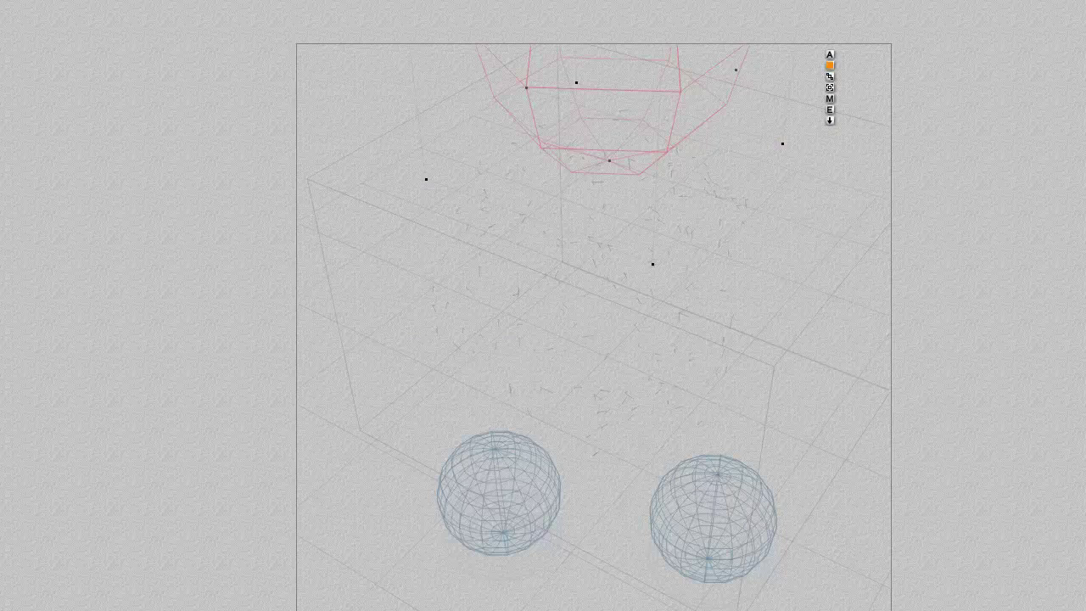
{"action": "mouse_move", "coordinate": [204, 87]}
{"action": "left_mouse_down"}
{"action": "mouse_move", "coordinate": [214, 83]}
{"action": "mouse_move", "coordinate": [204, 92]}
{"action": "left_mouse_up"}
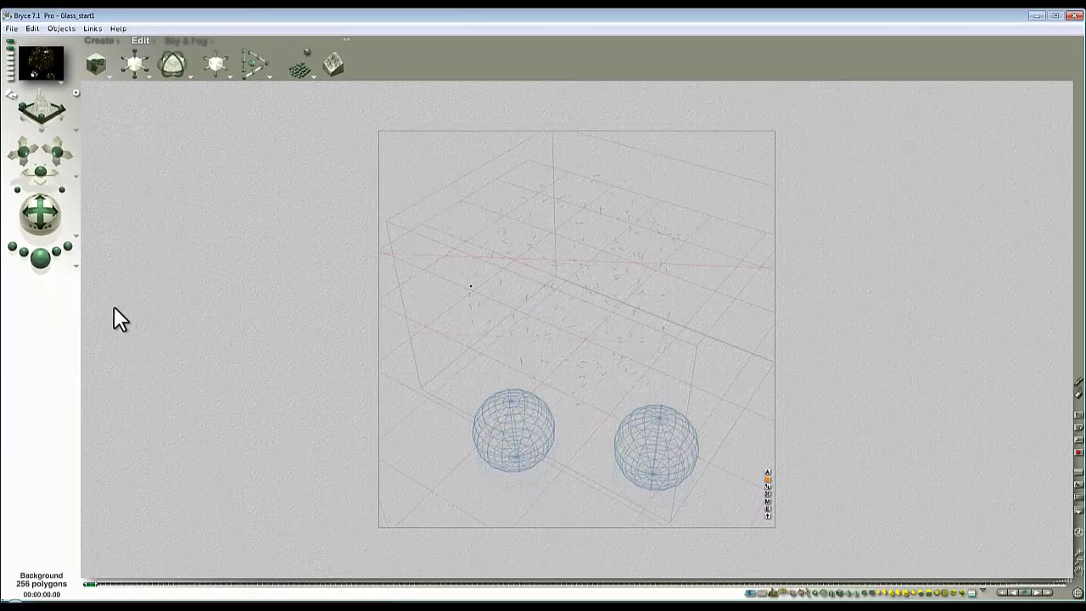
Configure the render options for Premium (Effect AntiAliasing) quality with True Ambience enabled.
{"action": "left_click", "coordinate": [76, 266]}
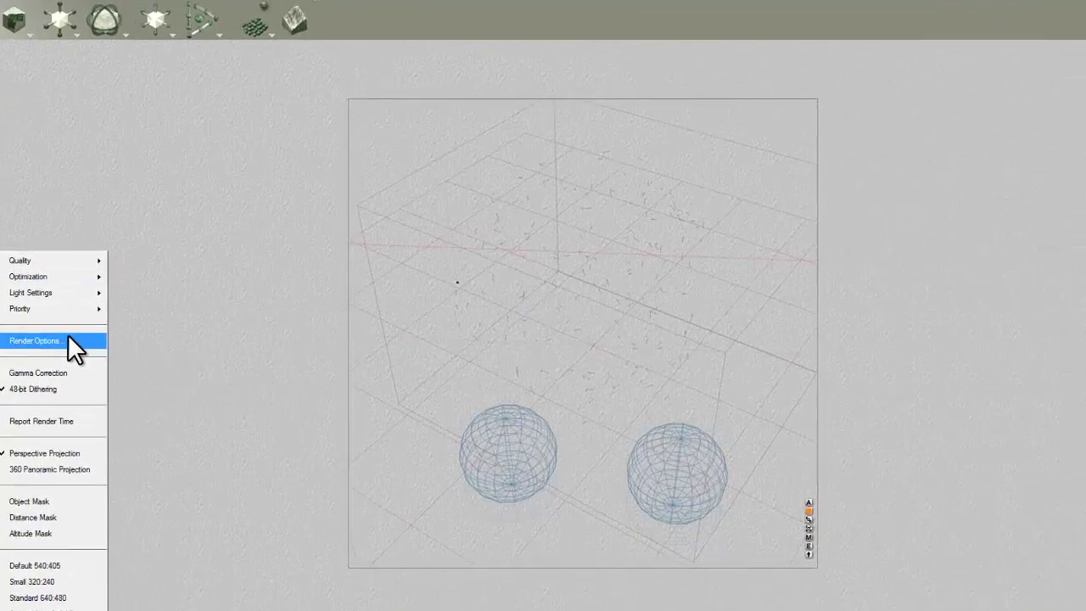
{"action": "left_click", "coordinate": [113, 335]}
{"action": "left_click", "coordinate": [263, 226]}
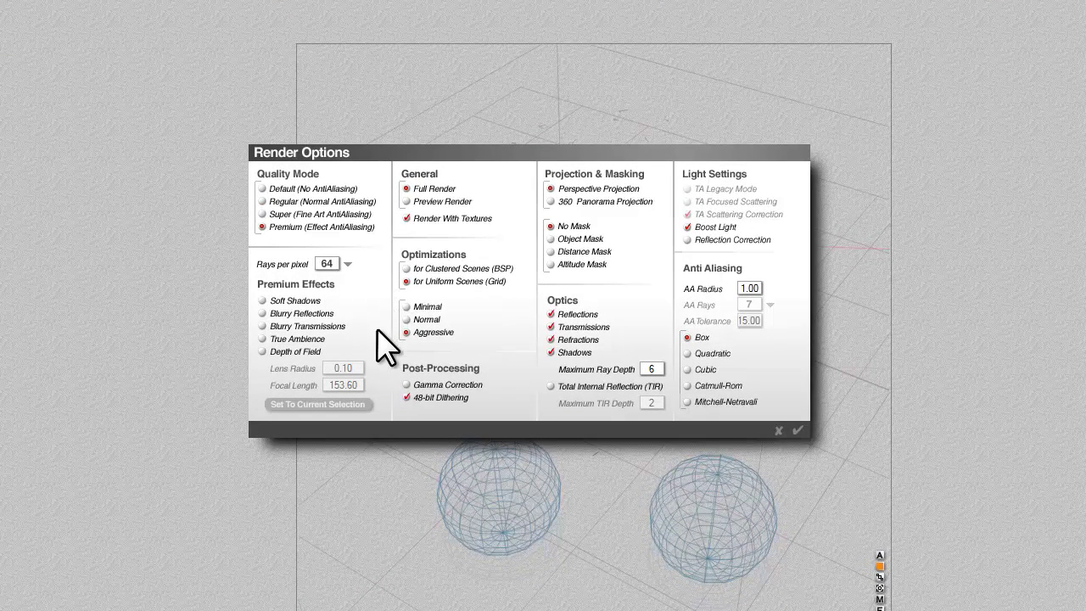
{"action": "left_click", "coordinate": [264, 339]}
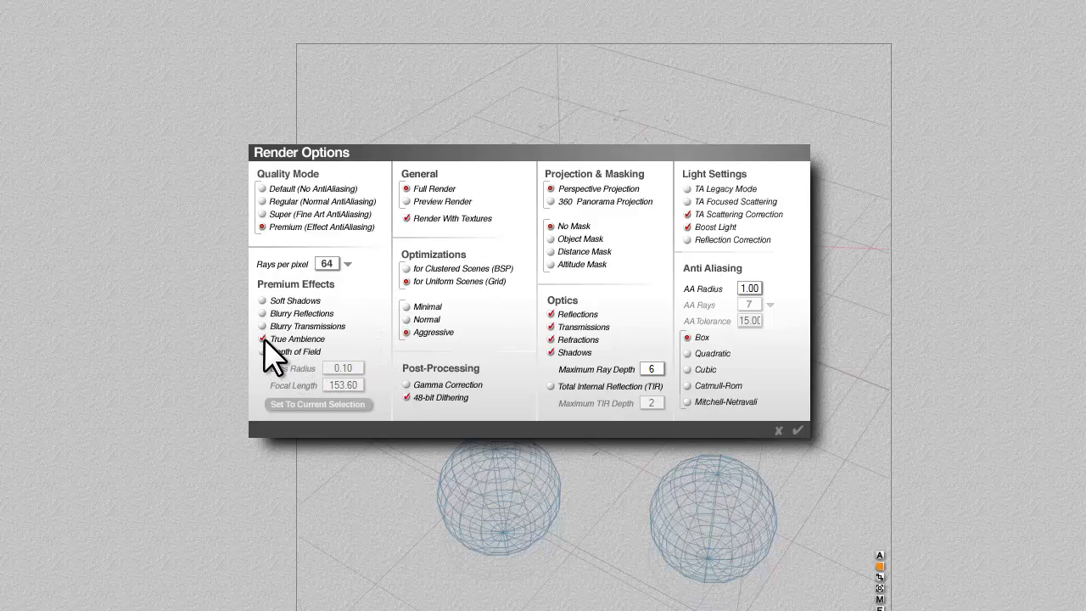
Enable Total Internal Reflection (TIR) in the render options and render the scene.
{"action": "left_click", "coordinate": [688, 227]}
{"action": "left_click", "coordinate": [551, 386]}
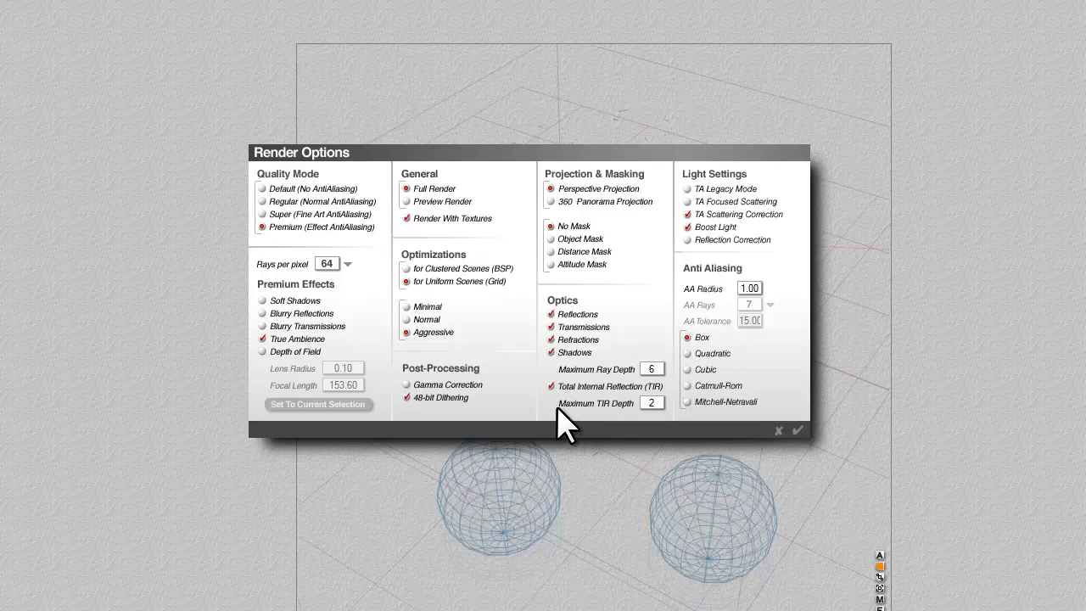
{"action": "left_click", "coordinate": [797, 430]}
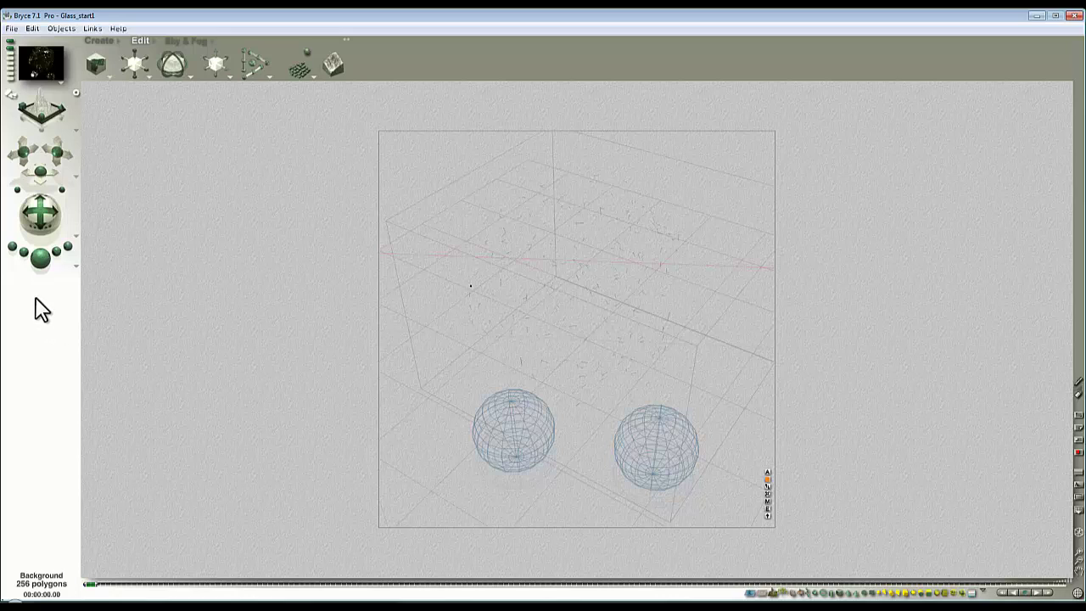
{"action": "left_click", "coordinate": [40, 255]}
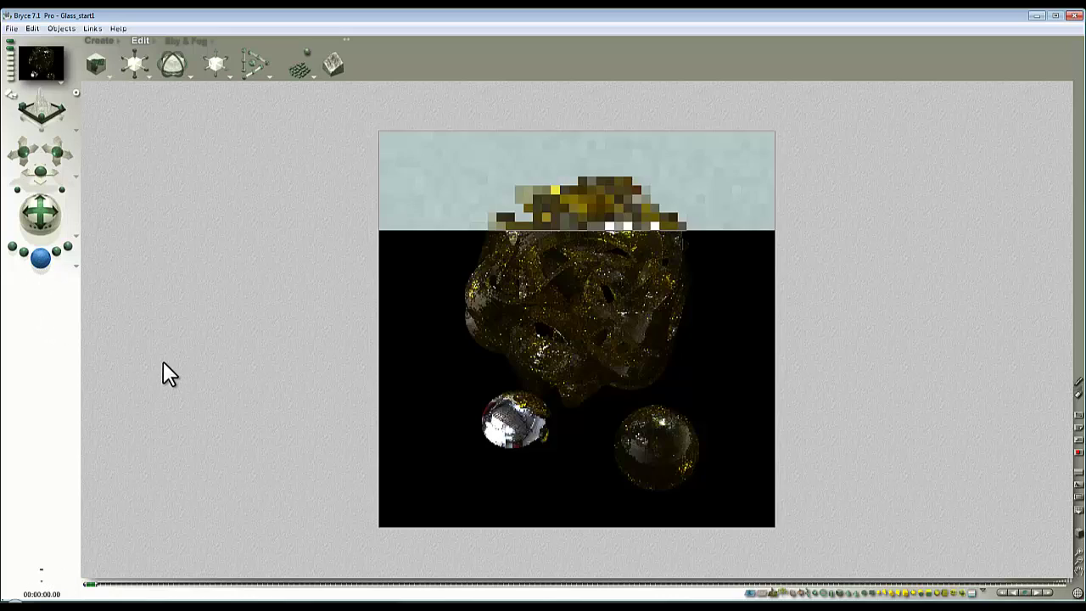